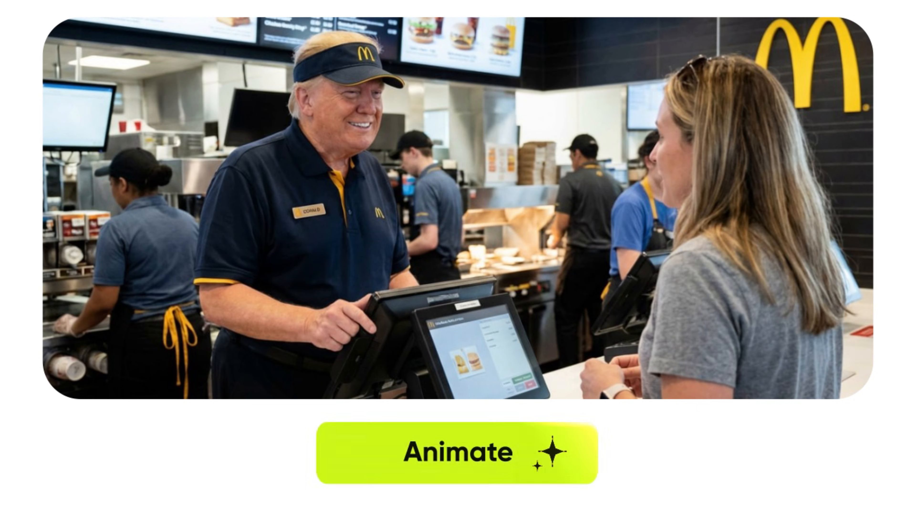
{"action": "left_click", "coordinate": [406, 455]}
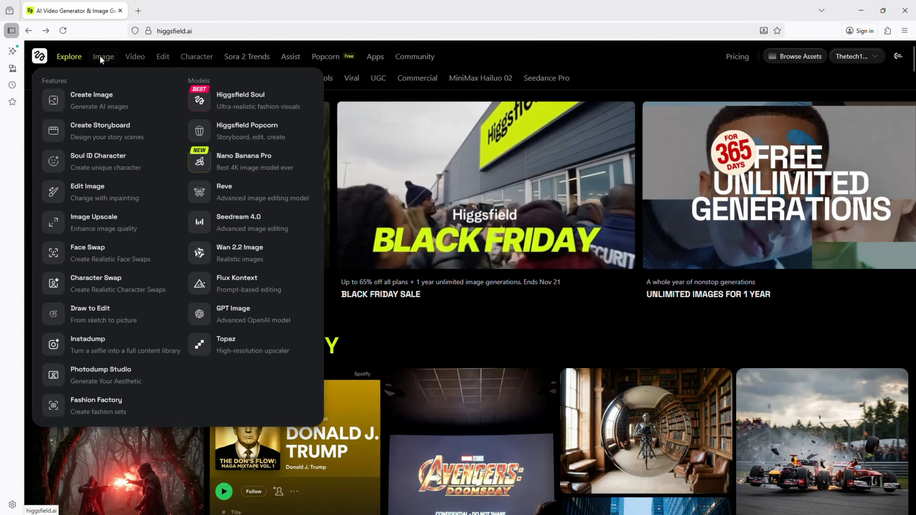
Enter the Nano Banana Pro prompt "A futuristic city skyline at sunset, neon lights reflecting on wet streets, 4K, cinematic, photorealistic.".
{"action": "mouse_move", "coordinate": [220, 58]}
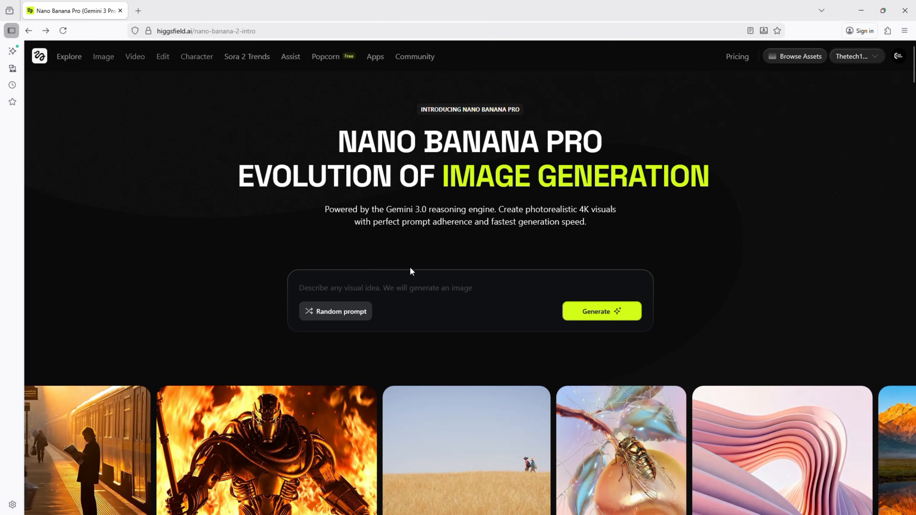
{"action": "left_click", "coordinate": [423, 287]}
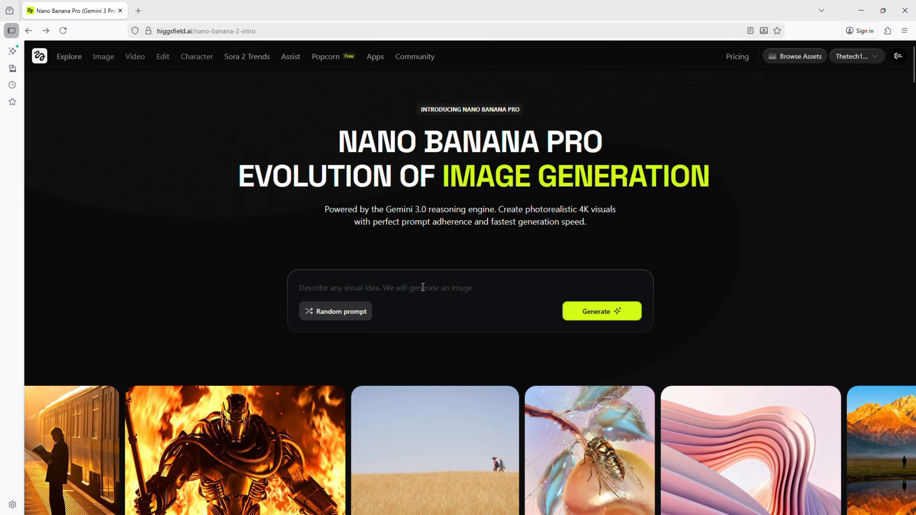
{"action": "type", "text": "A futuristic city skyline at sunset, neon lights reflecting on wet streets, 4K, cinematic, photorealistic"}
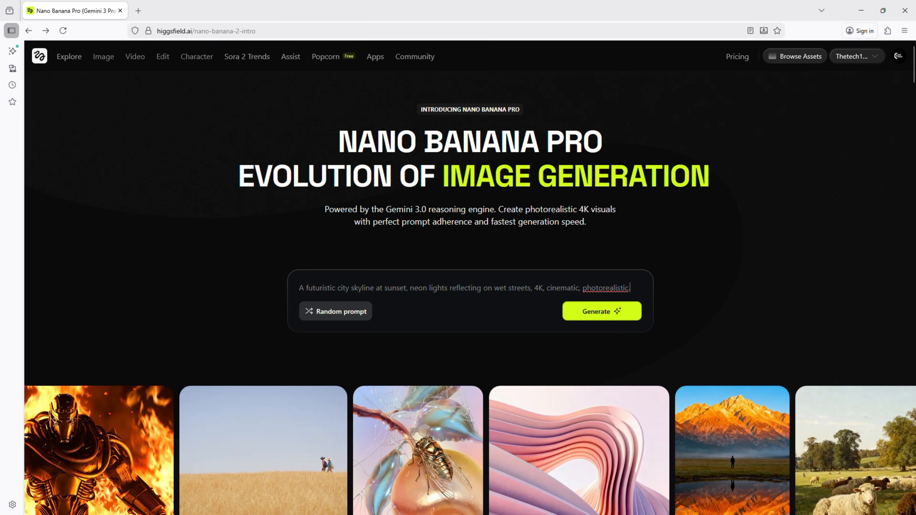
{"action": "left_click", "coordinate": [610, 287]}
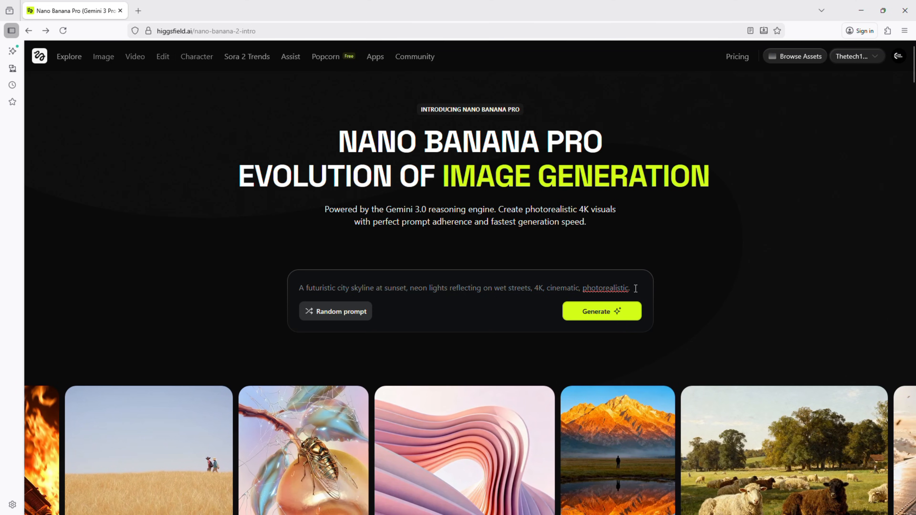
Replace the prompt with "A serene Japanese garden with cherry blossoms, koi pond, sunlight filtering through trees, 4K", and clear it again.
{"action": "left_click_drag", "start_coordinate": [634, 288], "coordinate": [298, 288]}
{"action": "type", "text": "A serene Japanese garden with cherry blossoms, koi pond, sunlight filtering through trees, 4K"}
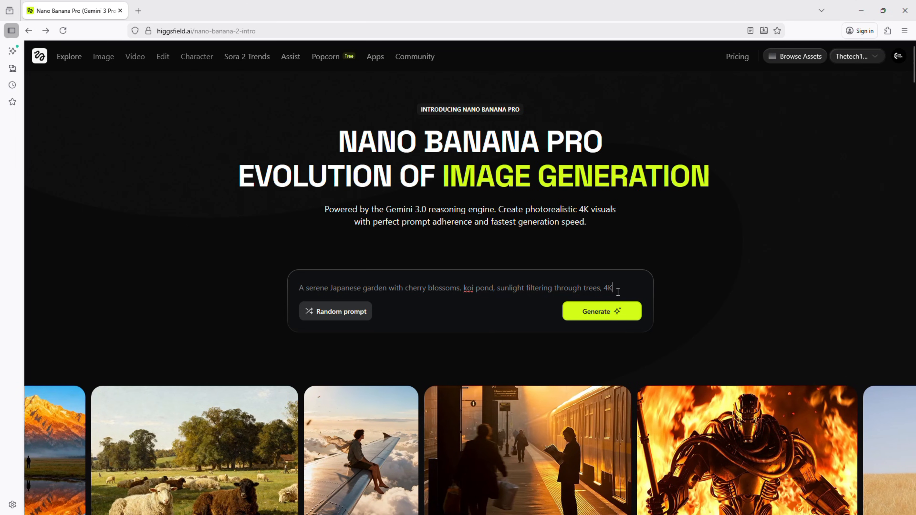
{"action": "key", "text": "ctrl+a"}
{"action": "key", "text": "BackSpace"}
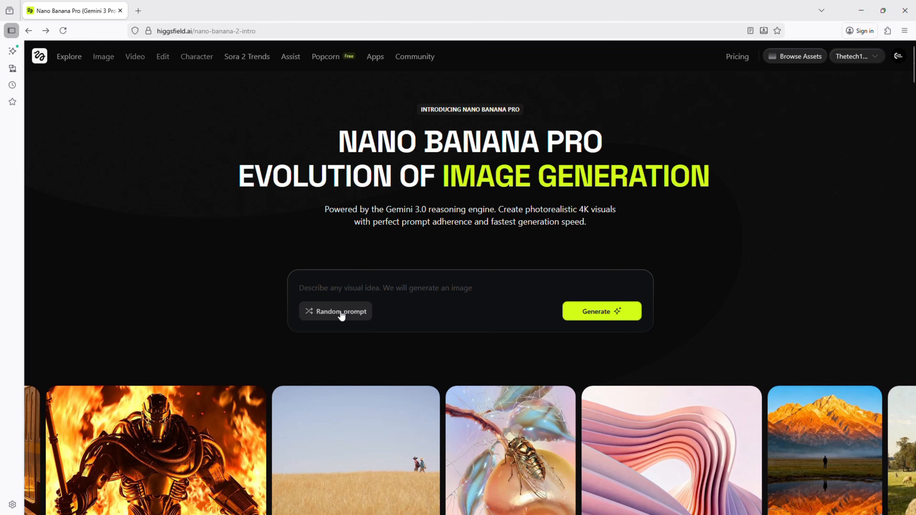
Fill the empty image description with a random prompt about a wet, reflective black sports car hood.
{"action": "left_click", "coordinate": [339, 313]}
{"action": "left_click", "coordinate": [342, 347]}
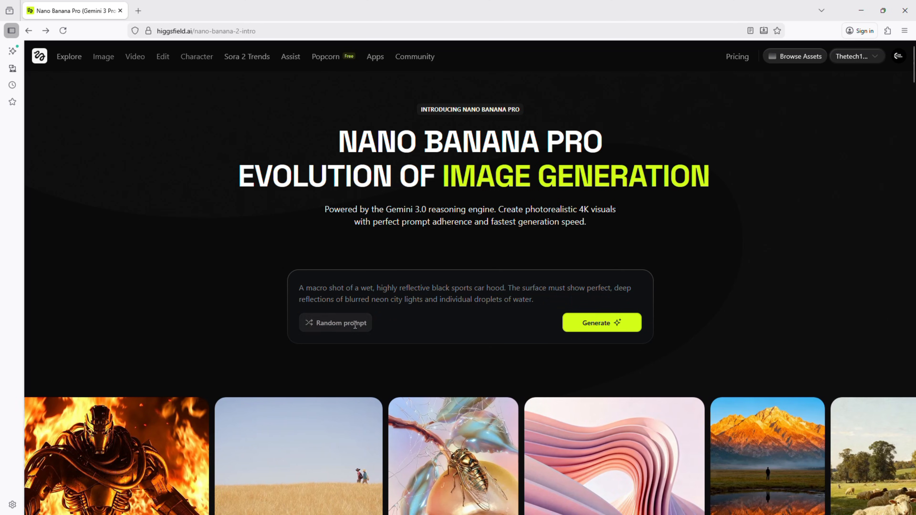
{"action": "left_click", "coordinate": [351, 322]}
{"action": "left_click", "coordinate": [348, 344]}
{"action": "left_click", "coordinate": [350, 329]}
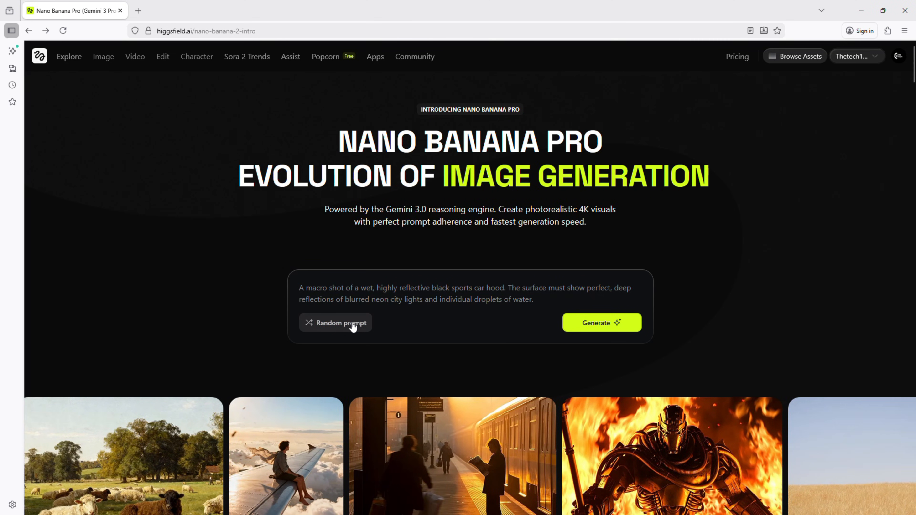
{"action": "left_click", "coordinate": [353, 324]}
Generate the sports car hood image with a 16:9 aspect ratio and 4K quality, and open the generated picture.
{"action": "left_click", "coordinate": [347, 488]}
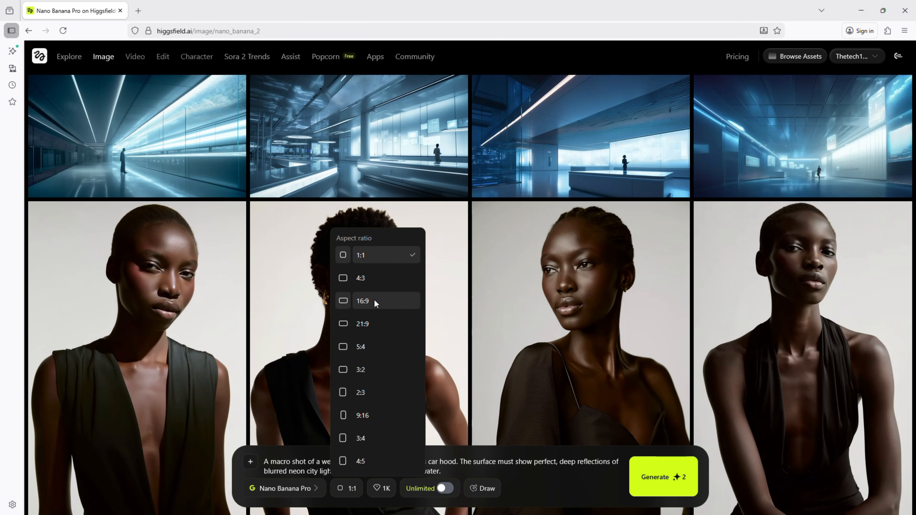
{"action": "left_click", "coordinate": [374, 300]}
{"action": "left_click", "coordinate": [379, 489]}
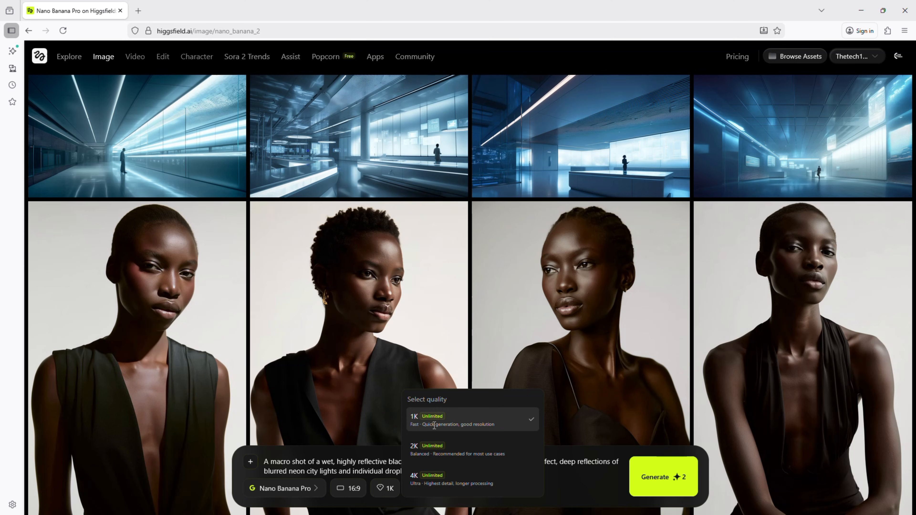
{"action": "left_click", "coordinate": [432, 475]}
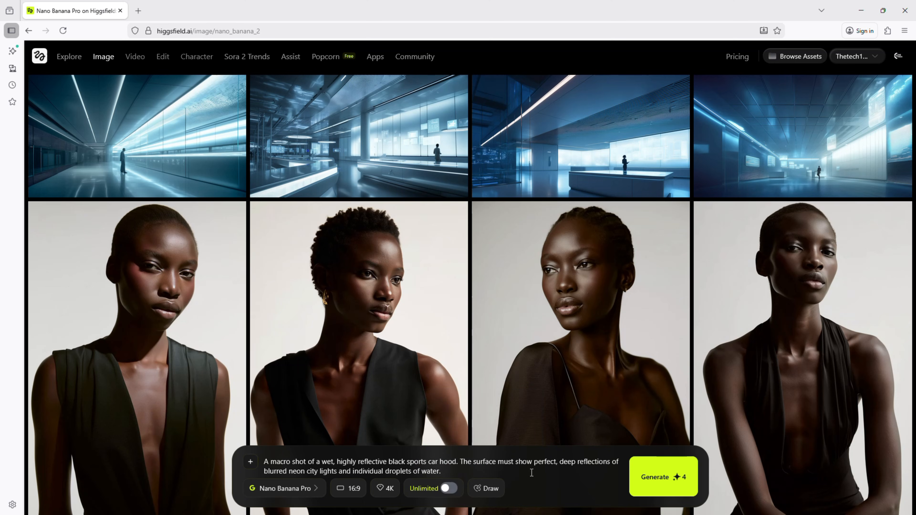
{"action": "left_click", "coordinate": [656, 484]}
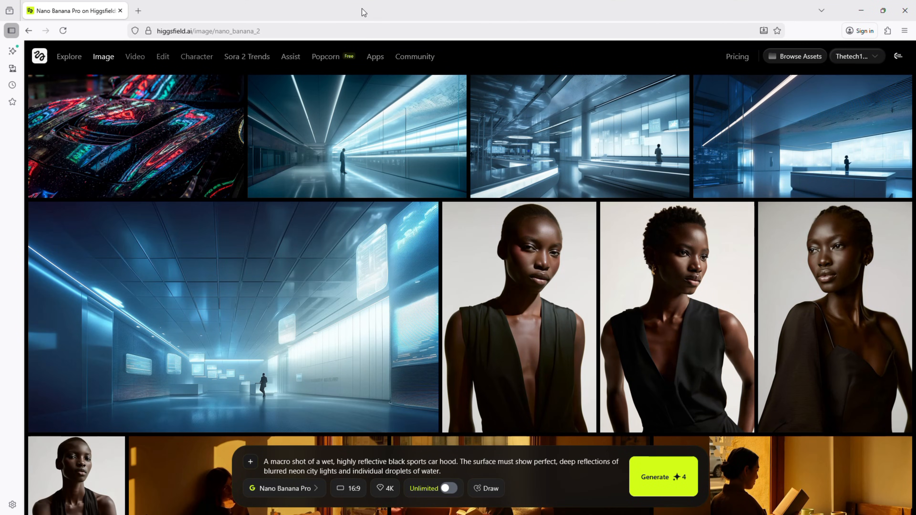
{"action": "left_click", "coordinate": [162, 141]}
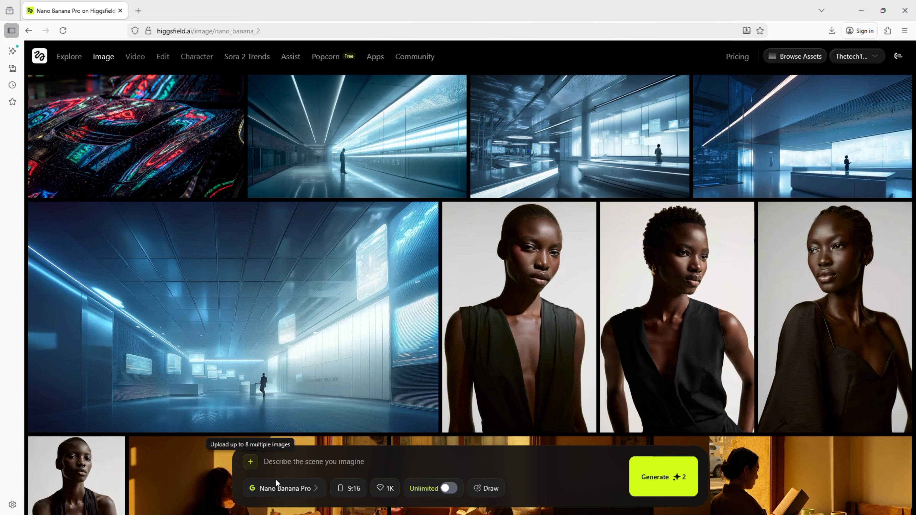
Examine the available models, aspect ratios and quality levels, and try the Unlimited option on and off.
{"action": "left_click", "coordinate": [288, 488]}
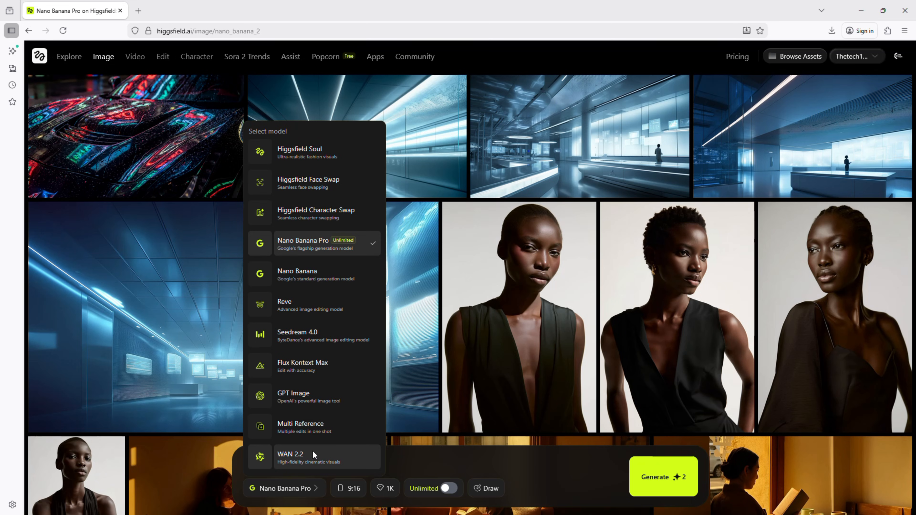
{"action": "left_click", "coordinate": [368, 481]}
{"action": "left_click", "coordinate": [352, 488]}
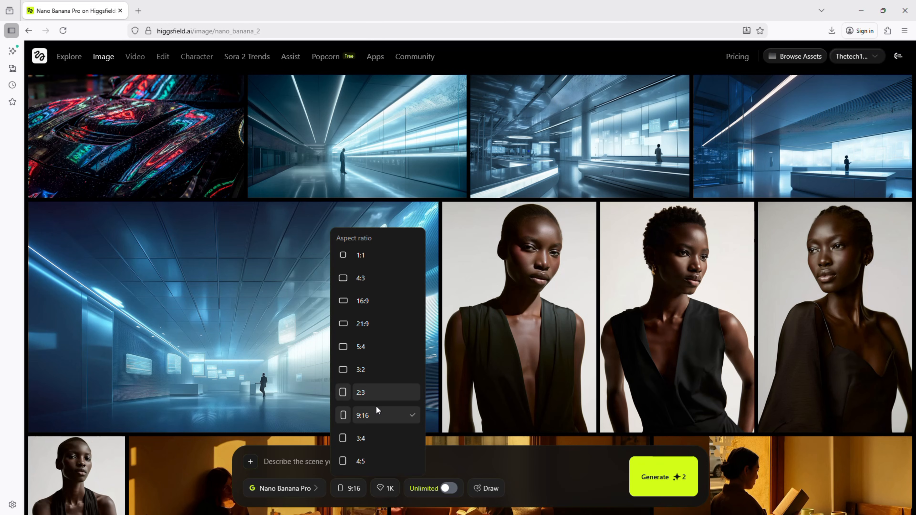
{"action": "left_click", "coordinate": [456, 467]}
{"action": "left_click", "coordinate": [384, 488]}
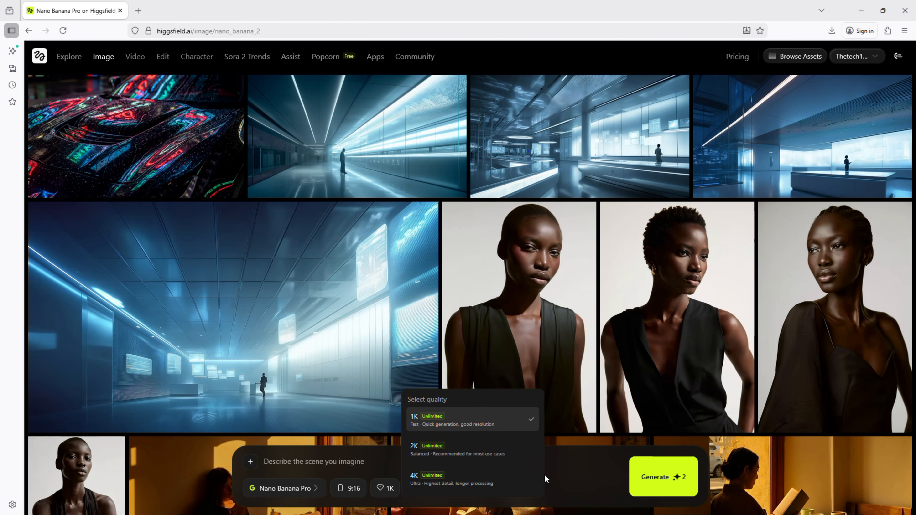
{"action": "left_click", "coordinate": [559, 472]}
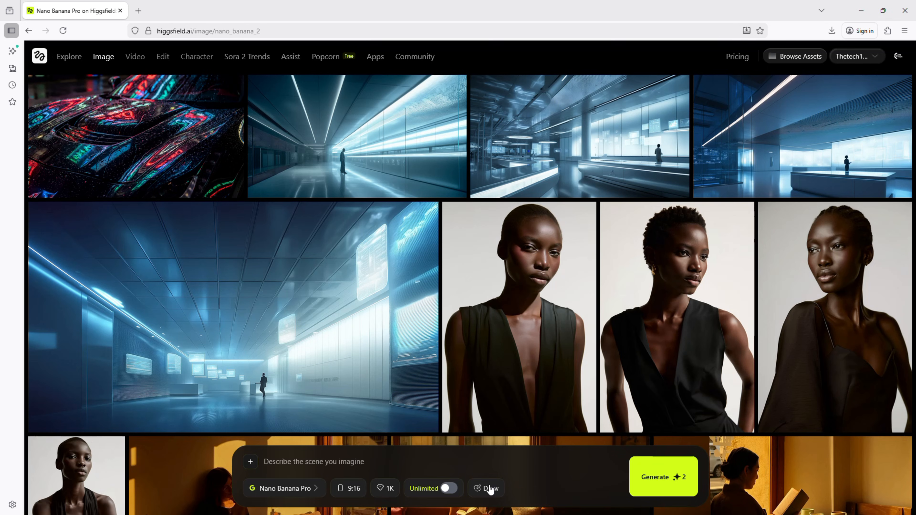
{"action": "left_click", "coordinate": [450, 490]}
{"action": "left_click", "coordinate": [450, 490]}
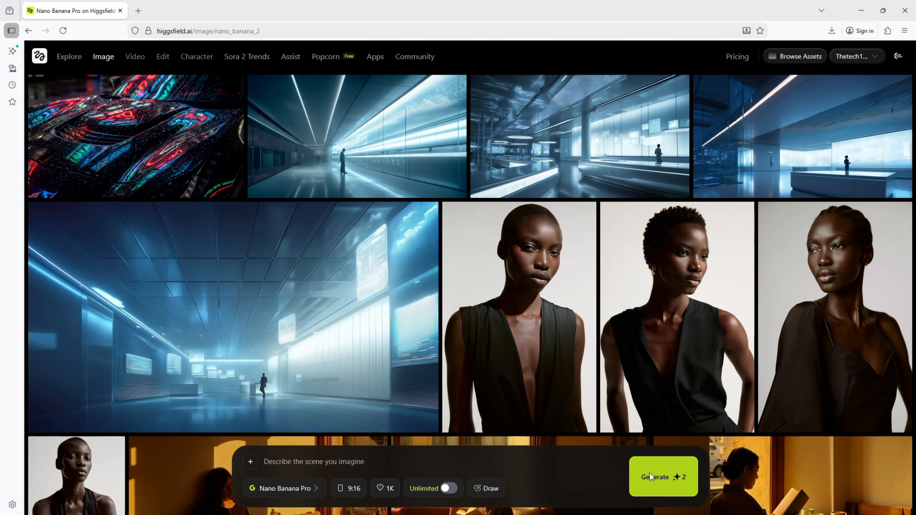
Generate and view an image: "A golden retriever puppy wearing a tiny wizard hat, sitting on a floating book, with magical sparkles around, cozy library background.".
{"action": "left_click", "coordinate": [374, 460]}
{"action": "type", "text": "A golden retriever puppy wearing a tiny wizard hat, sitting on a floating book, with magical sparkles around, cozy library background."}
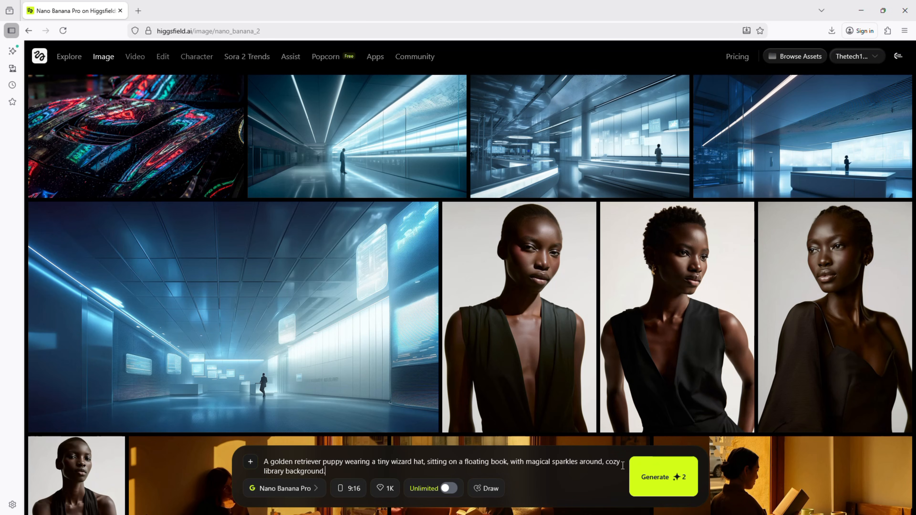
{"action": "left_click", "coordinate": [666, 472]}
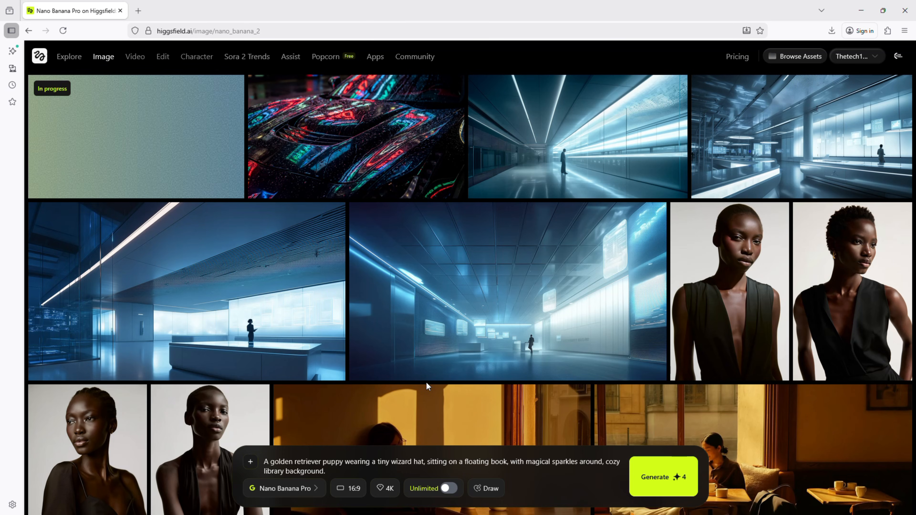
{"action": "left_click", "coordinate": [195, 130]}
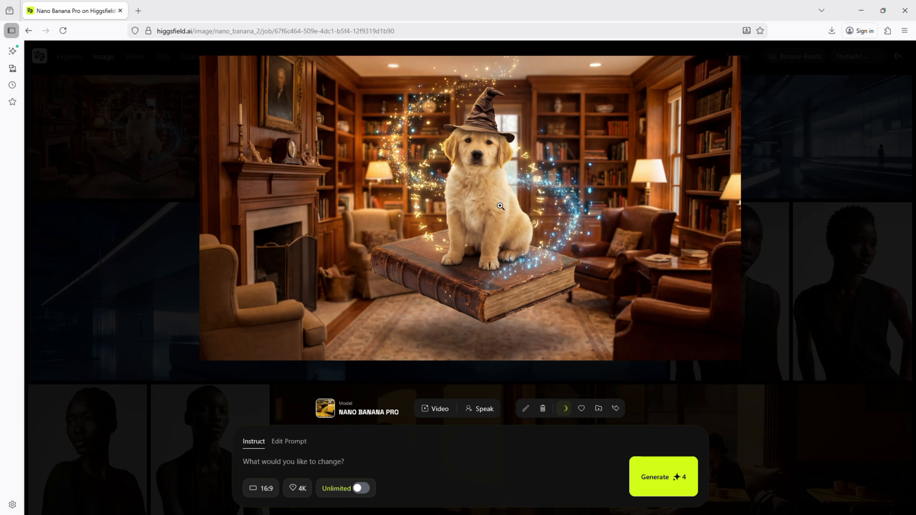
{"action": "key", "text": "Escape"}
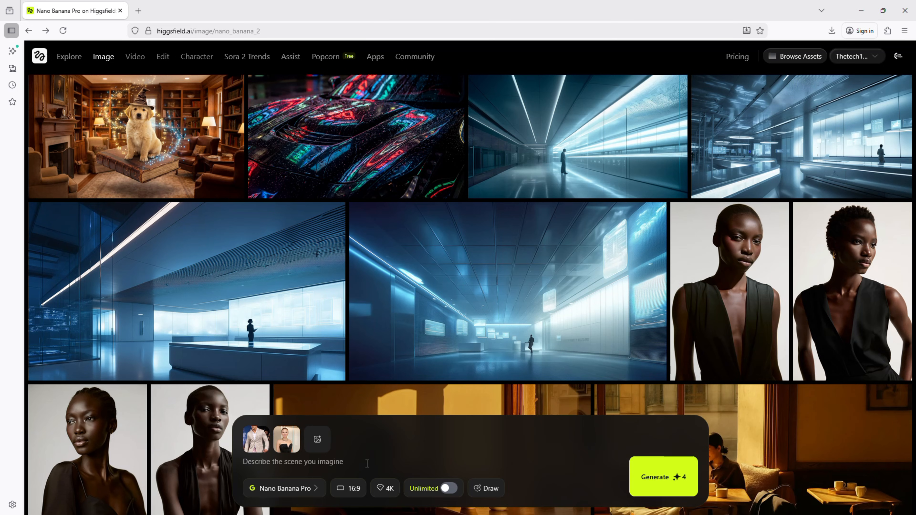
Generate and view a 16:9, 4K image of a professional tennis player in white serving while a legendary soccer player in casual attire cheers beside him.
{"action": "type", "text": "A professional tennis player in a white outfit serves the ball with intensity, while beside him, a legendary soccer player in casual attire cheers enthusiastically. Stadium lights shine brightly and cameras capture the moment."}
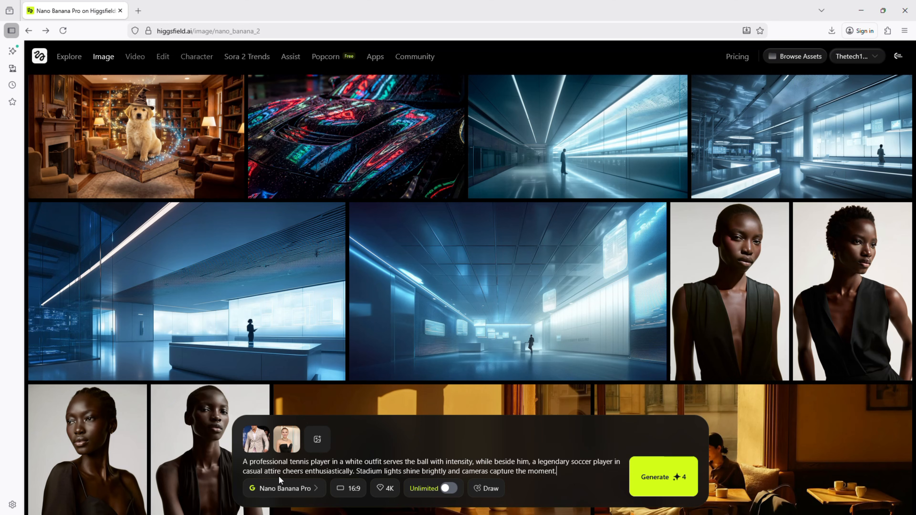
{"action": "left_click", "coordinate": [347, 489]}
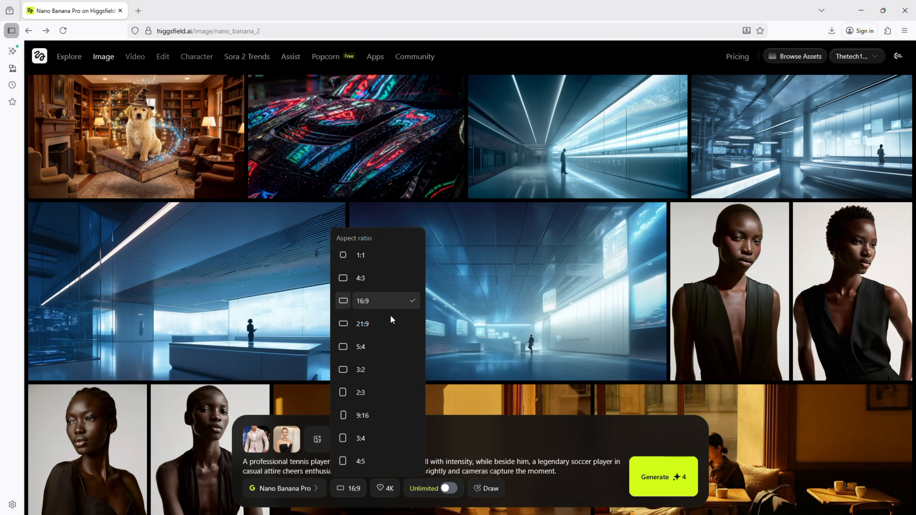
{"action": "left_click", "coordinate": [383, 490]}
{"action": "left_click", "coordinate": [389, 489]}
{"action": "left_click", "coordinate": [525, 487]}
{"action": "left_click", "coordinate": [663, 477]}
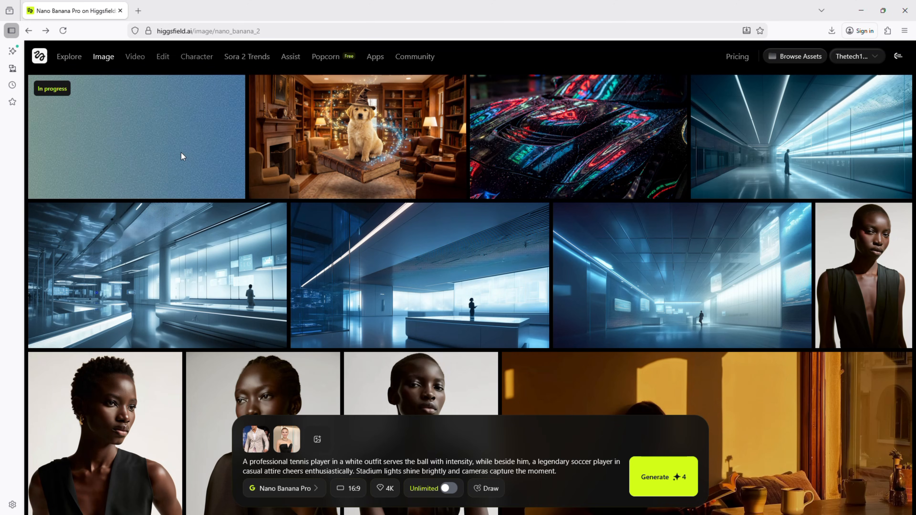
{"action": "left_click", "coordinate": [136, 124]}
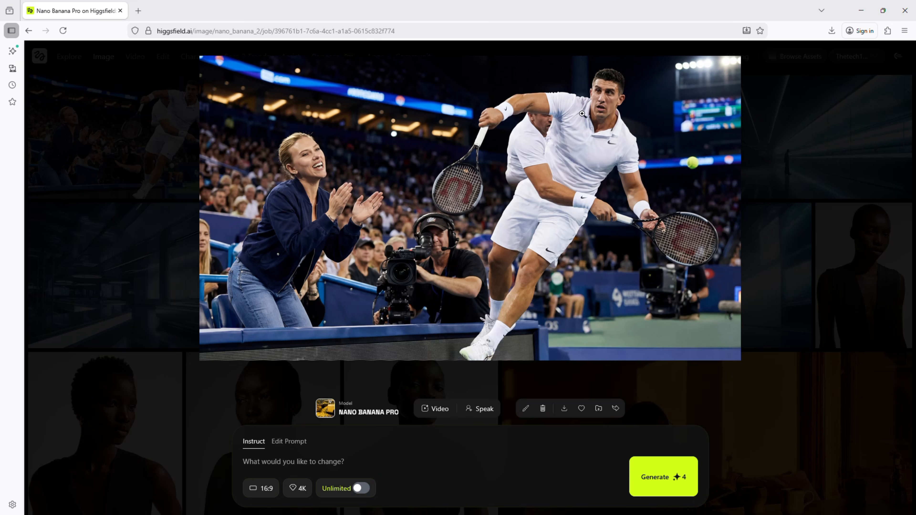
{"action": "key", "text": "Escape"}
Animate the generated tennis image as a video with a duration of 10s and 1080p resolution.
{"action": "mouse_move", "coordinate": [86, 86]}
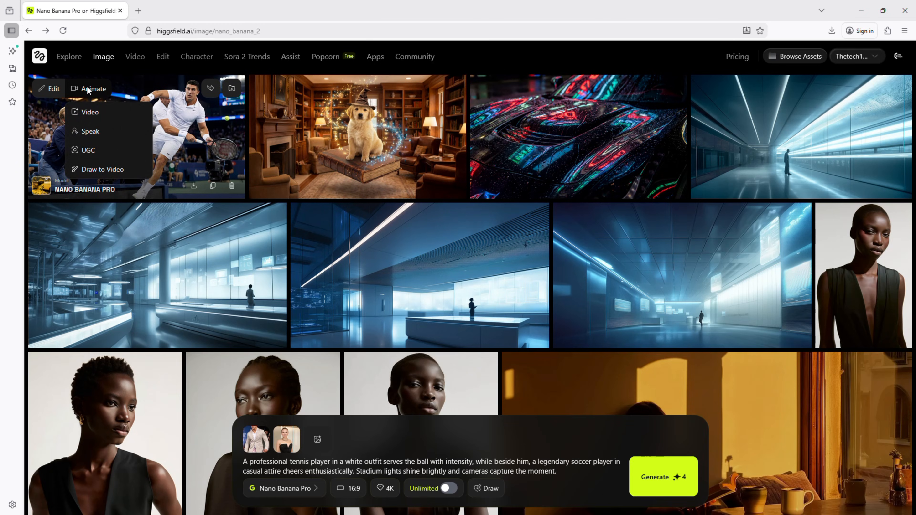
{"action": "left_click", "coordinate": [96, 112]}
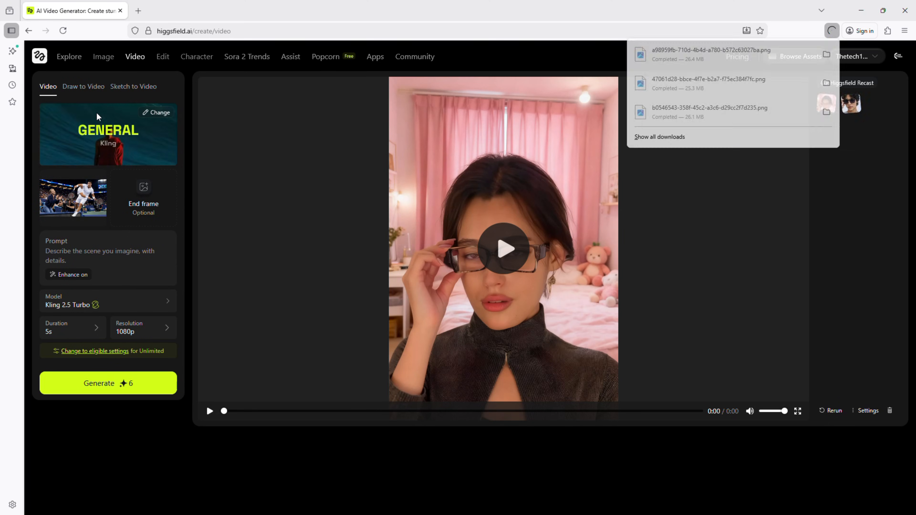
{"action": "left_click", "coordinate": [72, 329]}
{"action": "left_click", "coordinate": [146, 345]}
{"action": "left_click", "coordinate": [164, 328]}
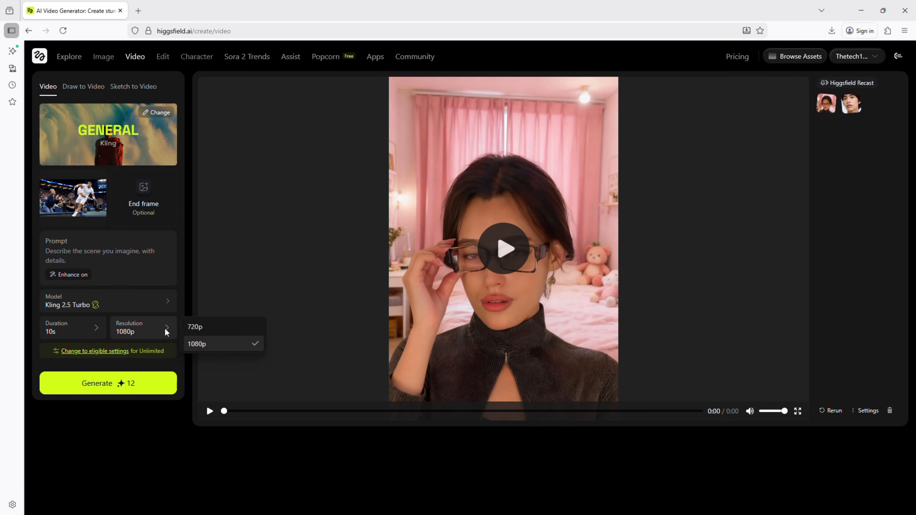
{"action": "left_click", "coordinate": [190, 343]}
{"action": "left_click", "coordinate": [108, 383]}
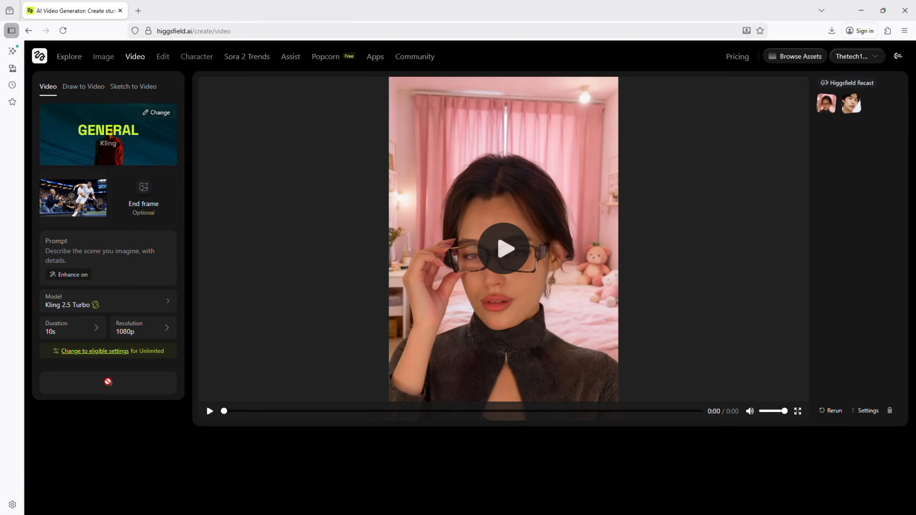
{"action": "left_click", "coordinate": [85, 276]}
{"action": "left_click", "coordinate": [84, 275]}
{"action": "left_click", "coordinate": [129, 262]}
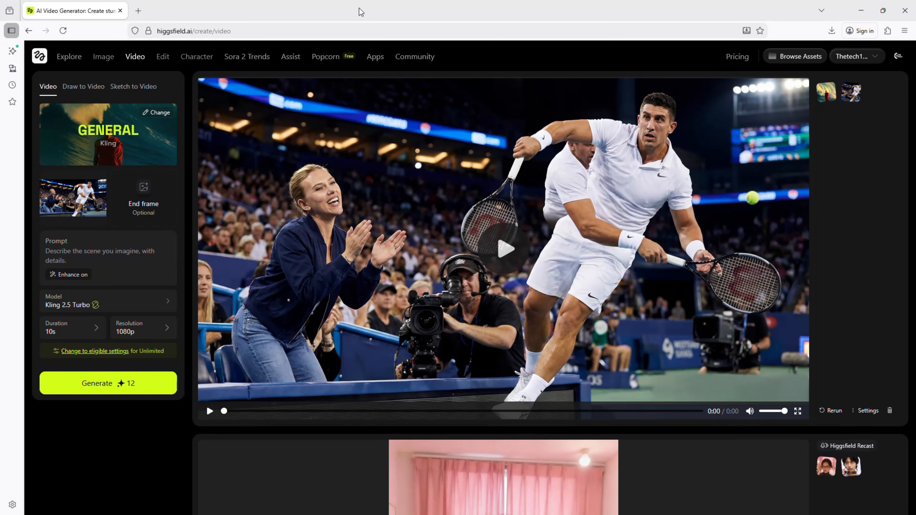
{"action": "left_click", "coordinate": [382, 113]}
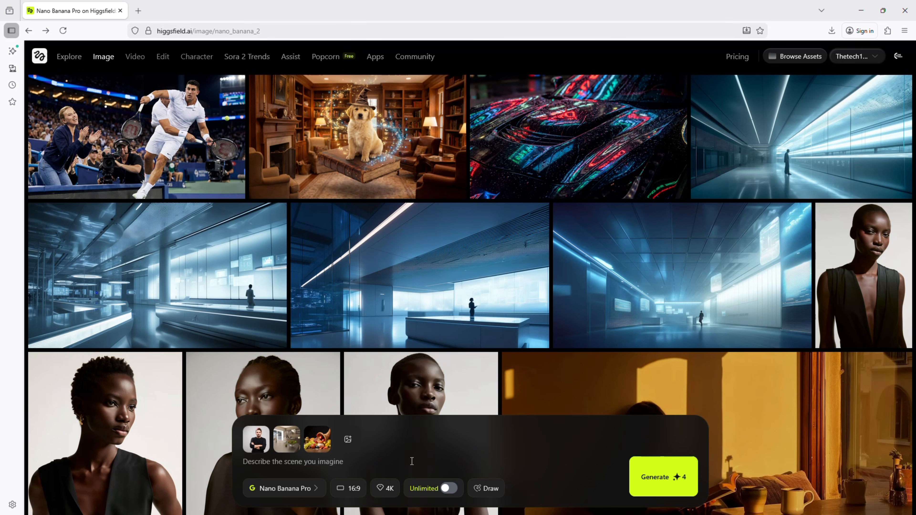
Generate an image from the three reference photos, with the man in a bright kitchen picking a fresh apple from a basket and examining it with curiosity and a smile.
{"action": "key", "text": "alt+Tab"}
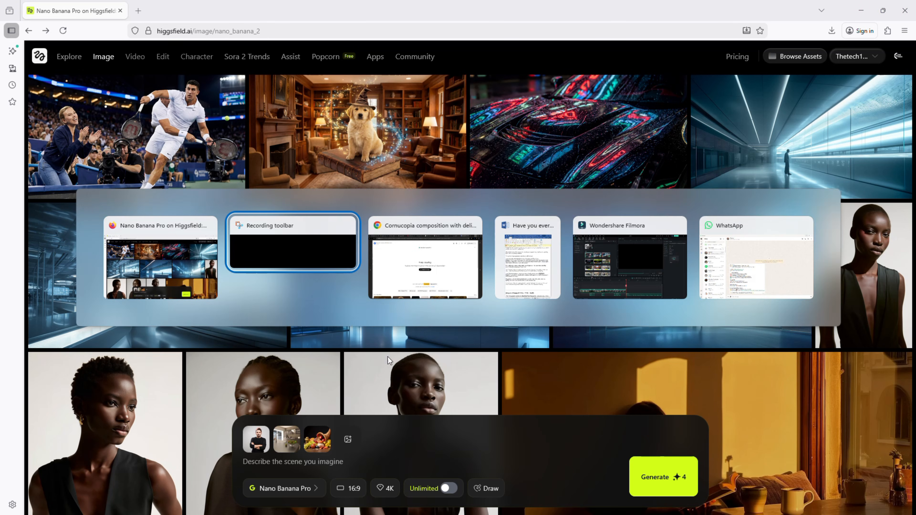
{"action": "type", "text": "Alex stands in a bright kitchen, picking a fresh apple from a basket, examining it with curiosity and a smile."}
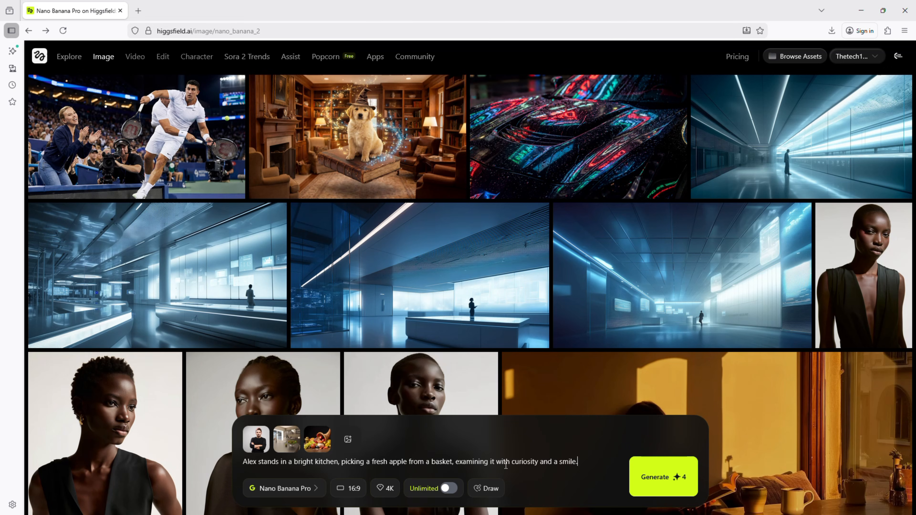
{"action": "left_click", "coordinate": [678, 482]}
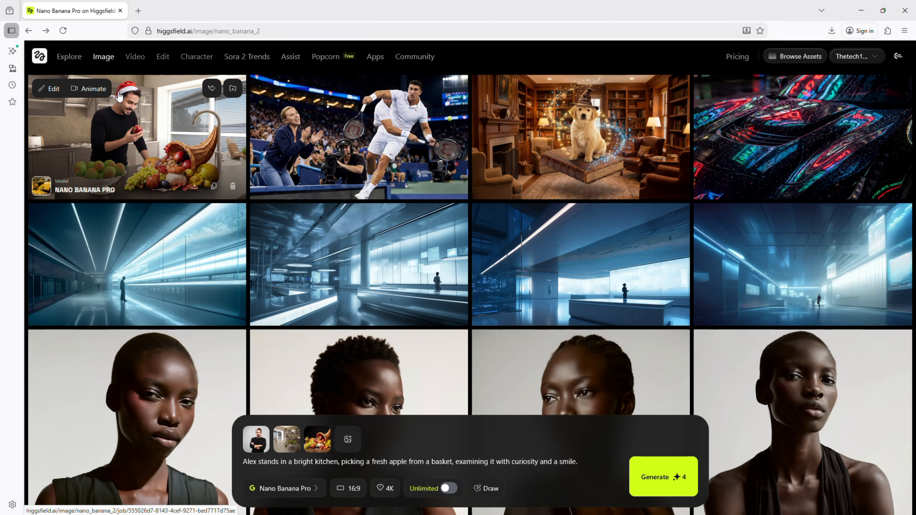
Animate the generated kitchen image as a 6s, 768p video with the Minimax Hailuo 2.3 Fast model and play the result.
{"action": "left_click", "coordinate": [91, 89]}
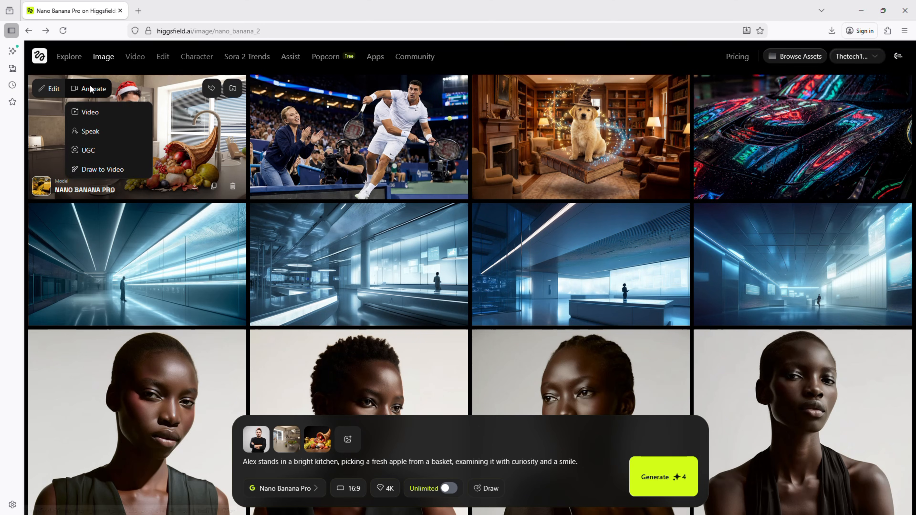
{"action": "left_click", "coordinate": [95, 112]}
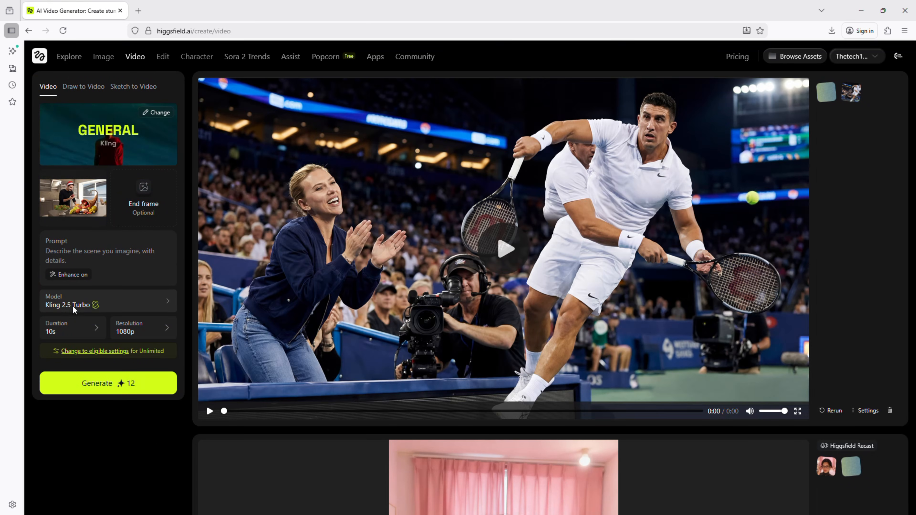
{"action": "left_click", "coordinate": [74, 306]}
{"action": "mouse_move", "coordinate": [259, 275]}
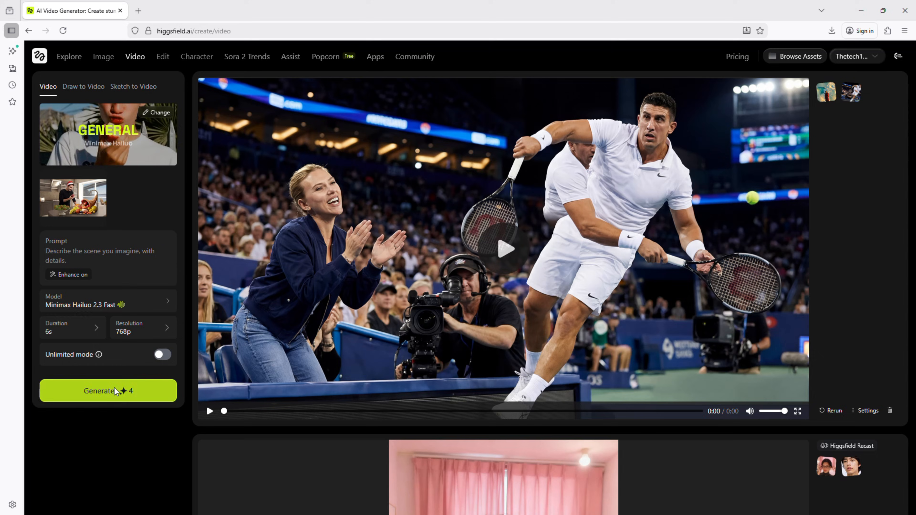
{"action": "left_click", "coordinate": [115, 390]}
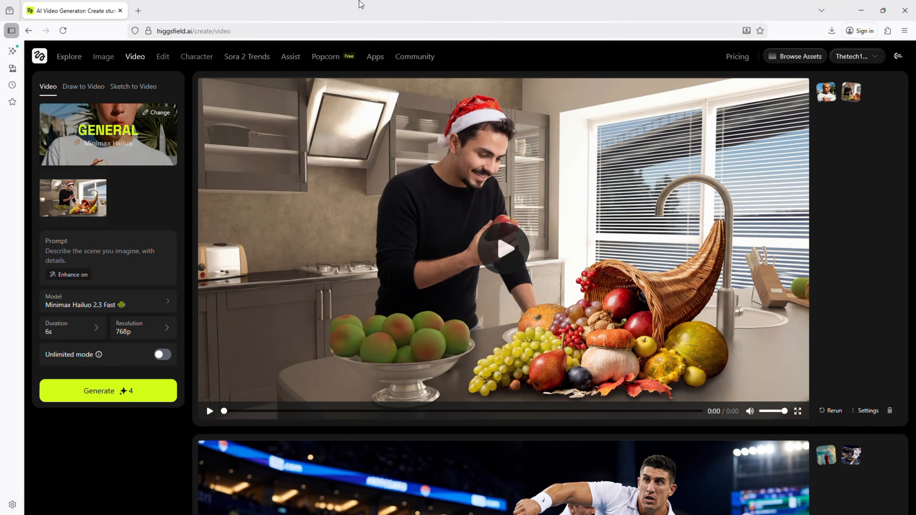
{"action": "left_click", "coordinate": [511, 248]}
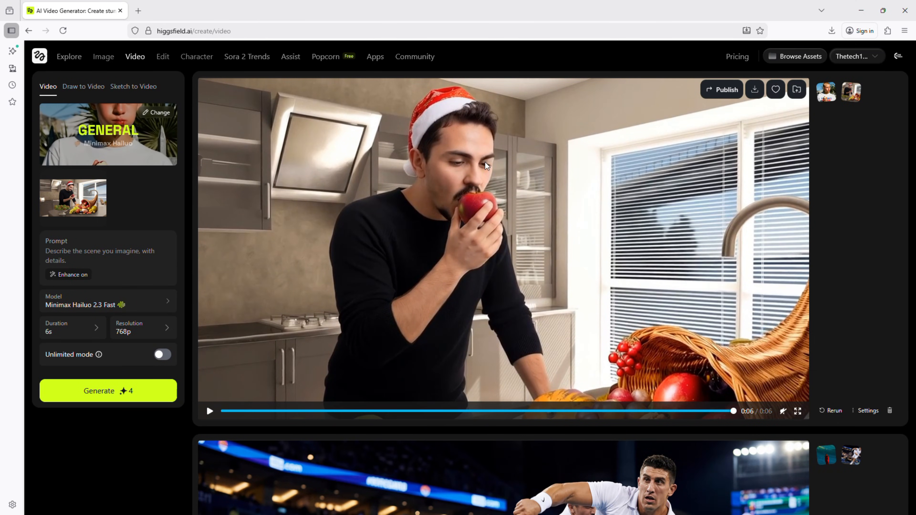
Look through the list of generated videos, and return to the Nano Banana Pro image page to look through the generated images.
{"action": "scroll", "coordinate": [506, 229], "scroll_direction": "down", "scroll_amount": 10}
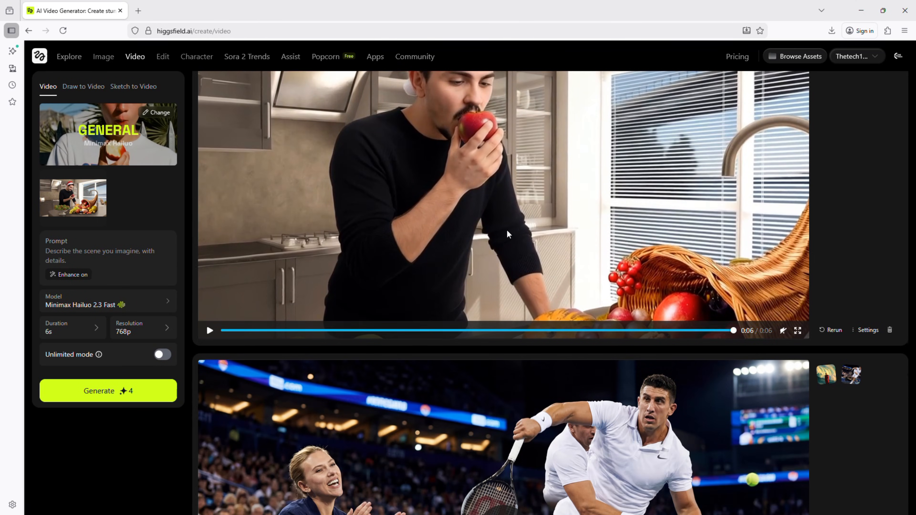
{"action": "scroll", "coordinate": [507, 230], "scroll_direction": "down", "scroll_amount": 5}
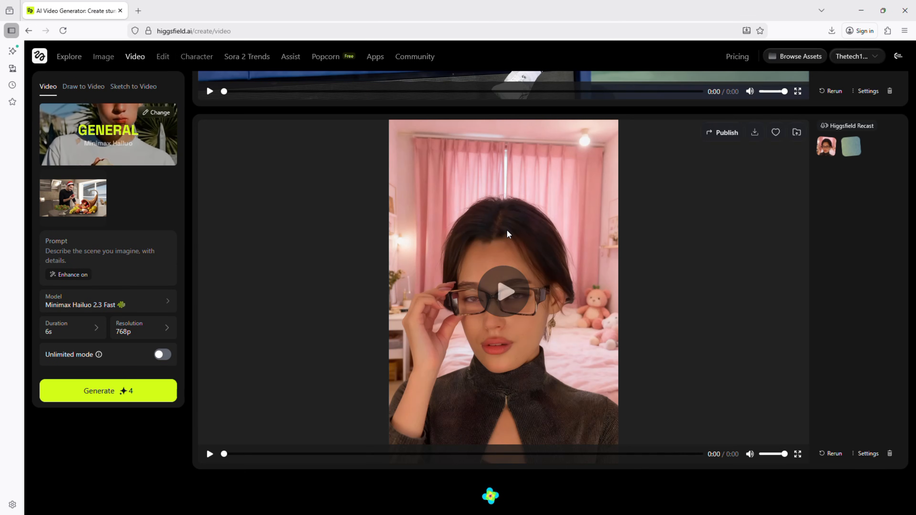
{"action": "scroll", "coordinate": [507, 229], "scroll_direction": "up", "scroll_amount": 15}
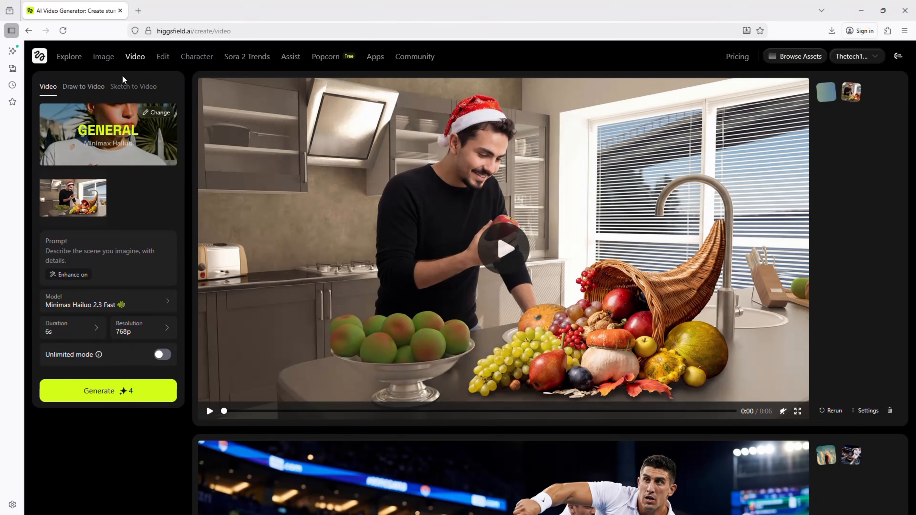
{"action": "left_click", "coordinate": [29, 31]}
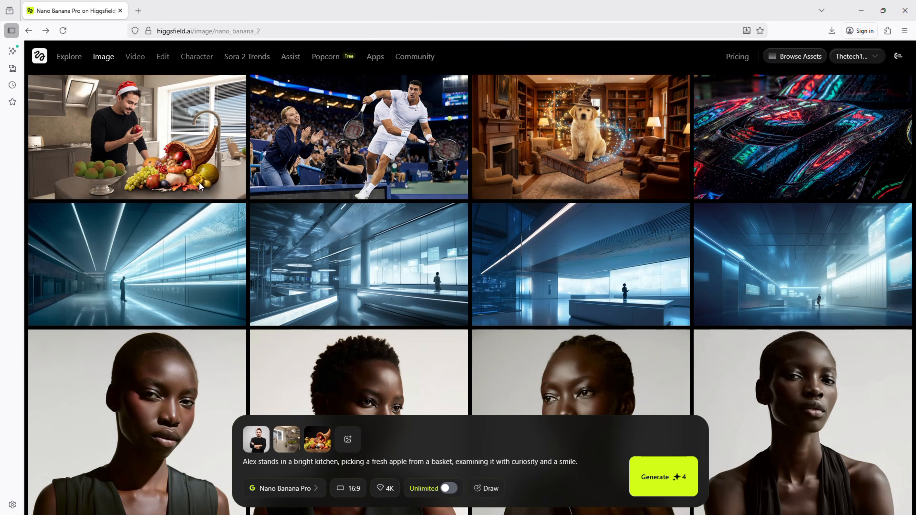
{"action": "scroll", "coordinate": [345, 226], "scroll_direction": "down", "scroll_amount": 15}
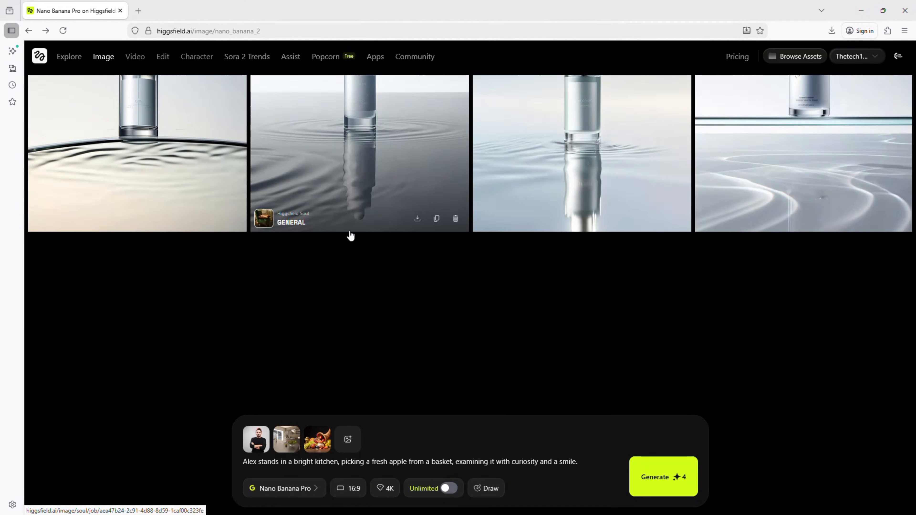
{"action": "scroll", "coordinate": [777, 321], "scroll_direction": "up", "scroll_amount": 12}
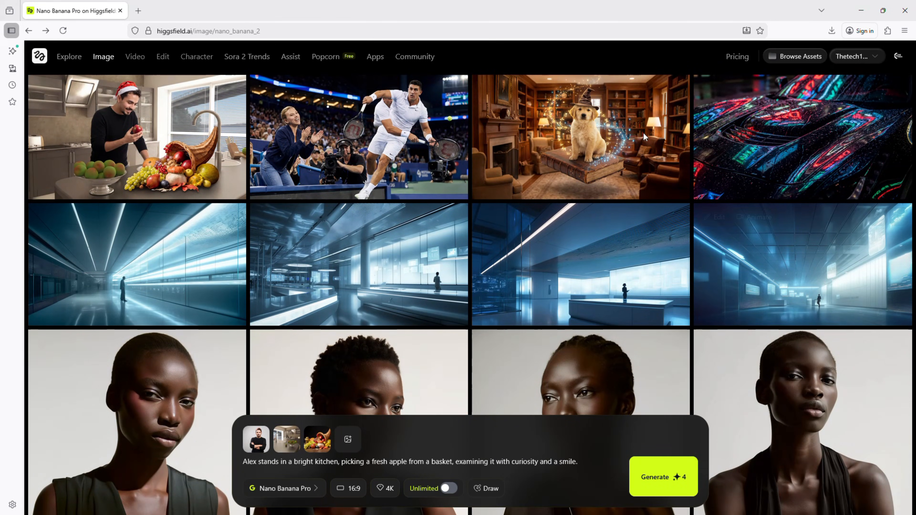
Go back to the Nano Banana Pro preview page, open its 365 Unlimited offer and review the Team and Enterprise plans.
{"action": "left_click", "coordinate": [27, 32]}
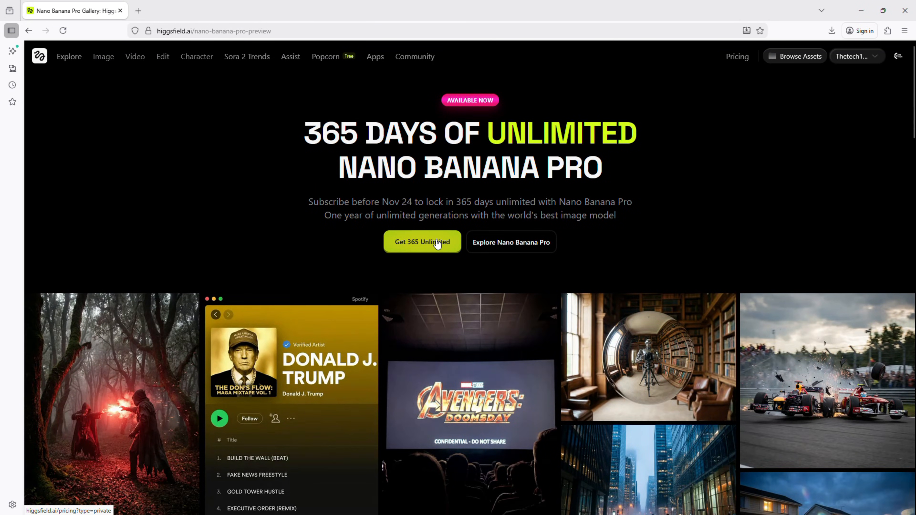
{"action": "left_click", "coordinate": [437, 243]}
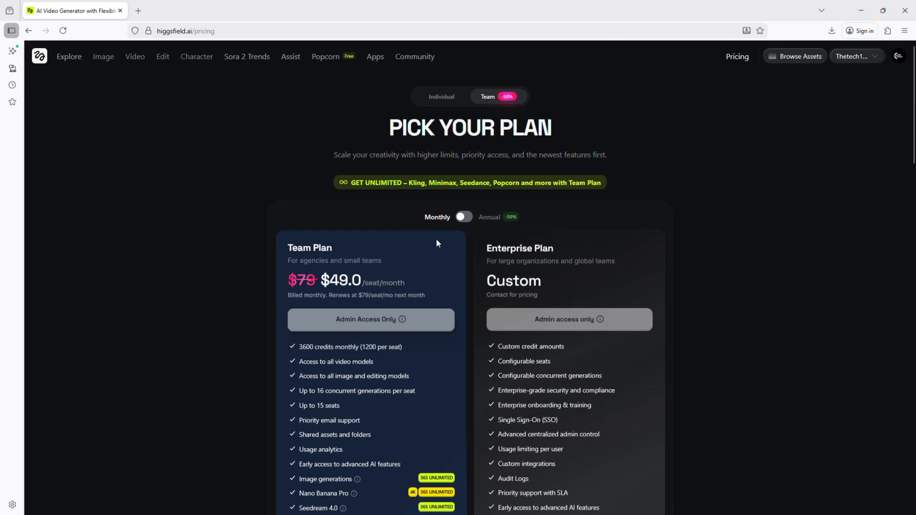
{"action": "scroll", "coordinate": [283, 271], "scroll_direction": "down", "scroll_amount": 6}
{"action": "scroll", "coordinate": [518, 318], "scroll_direction": "up", "scroll_amount": 7}
Return from the pricing page to the Nano Banana Pro gallery and browse its sample images.
{"action": "left_click", "coordinate": [29, 31]}
{"action": "scroll", "coordinate": [491, 271], "scroll_direction": "down", "scroll_amount": 10}
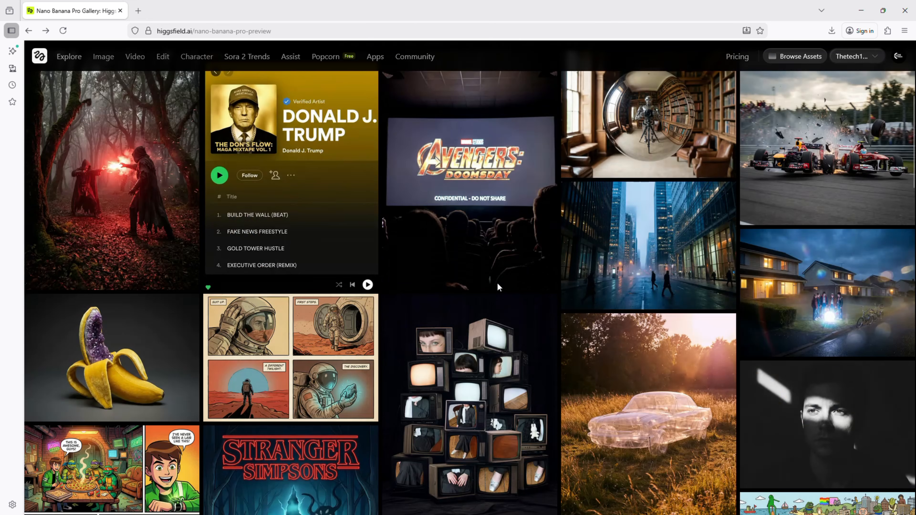
{"action": "scroll", "coordinate": [497, 282], "scroll_direction": "down", "scroll_amount": 15}
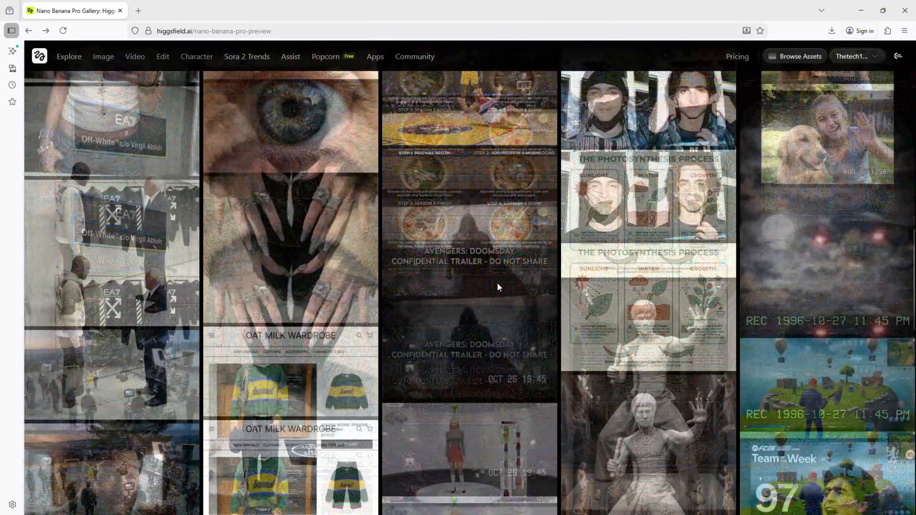
{"action": "scroll", "coordinate": [498, 283], "scroll_direction": "down", "scroll_amount": 15}
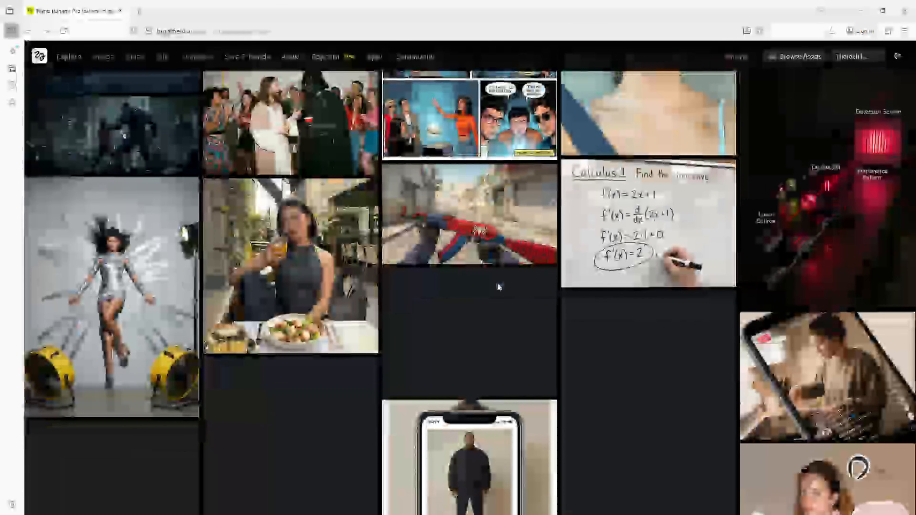
{"action": "scroll", "coordinate": [498, 283], "scroll_direction": "down", "scroll_amount": 15}
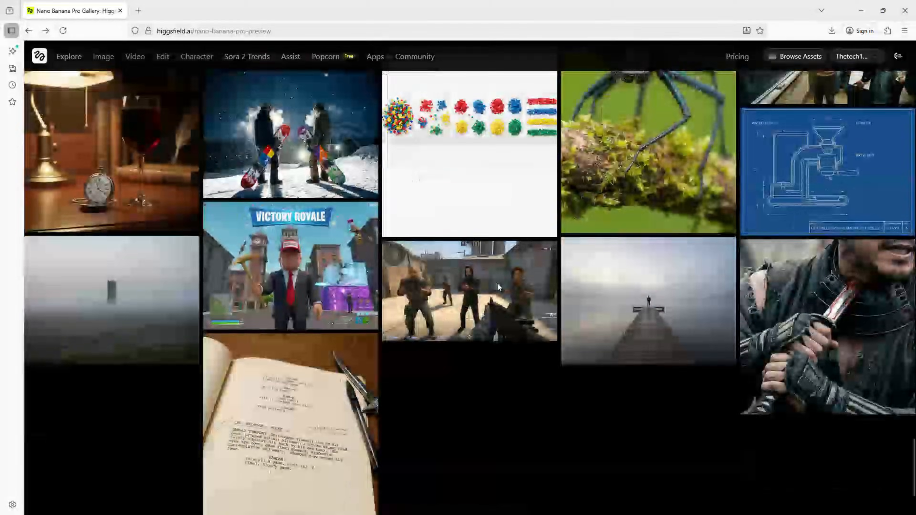